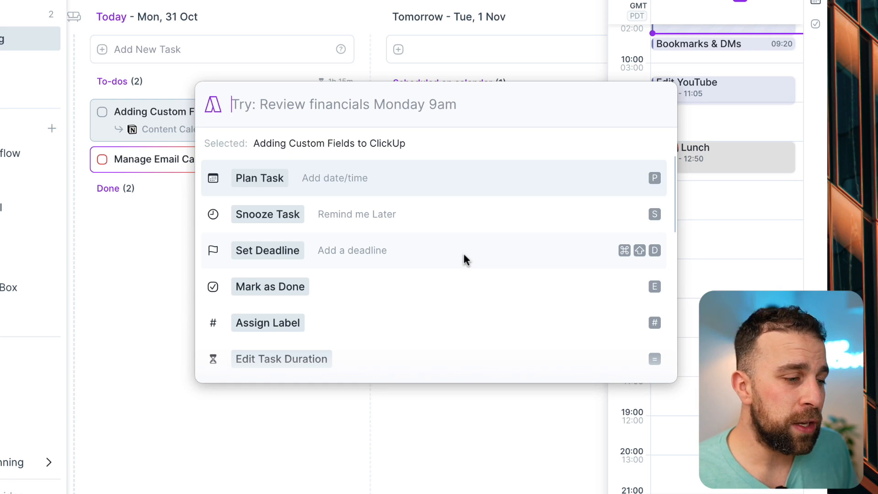
Step: Plan the selected "Adding Custom Fields to ClickUp" task for tomorrow at 10am and look it over in tomorrow's column
{"action": "key", "text": "Return"}
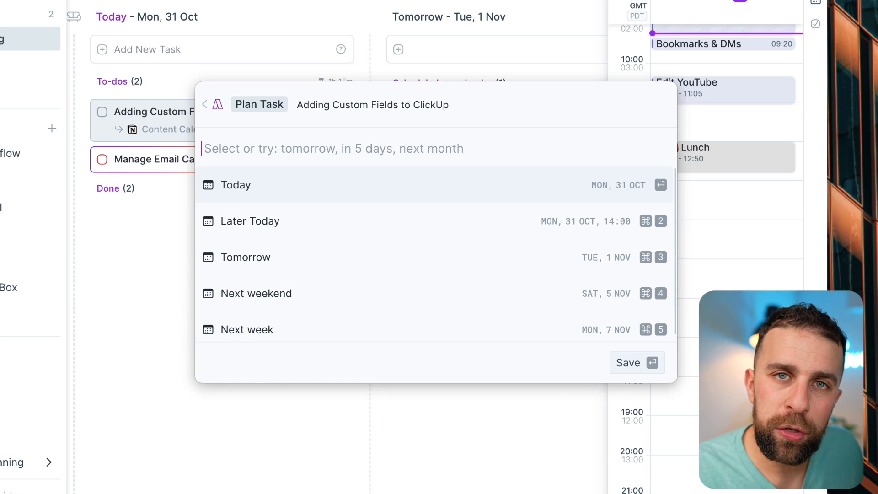
{"action": "type", "text": "tom"}
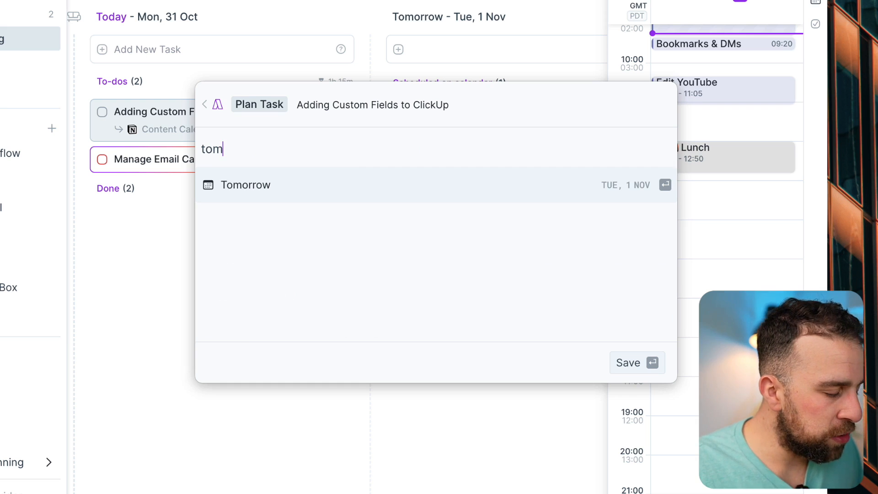
{"action": "type", "text": " at 10am"}
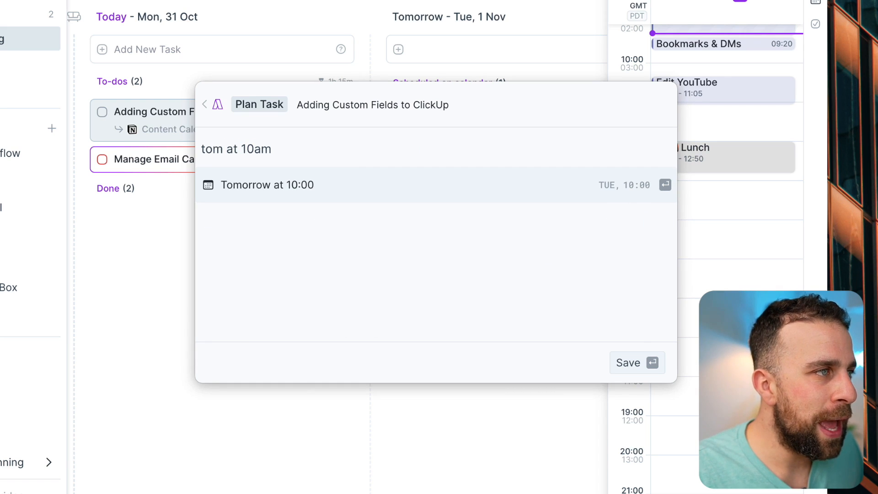
{"action": "key", "text": "Return"}
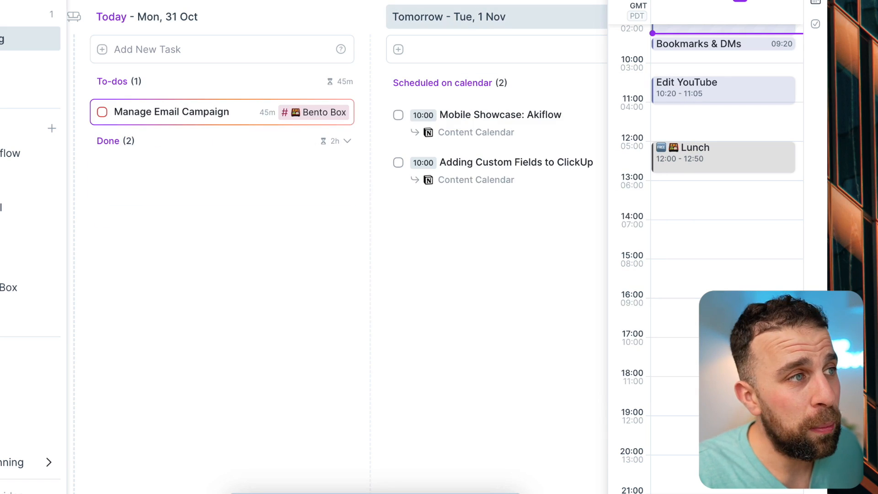
{"action": "scroll", "coordinate": [477, 265], "scroll_direction": "right", "scroll_amount": 3}
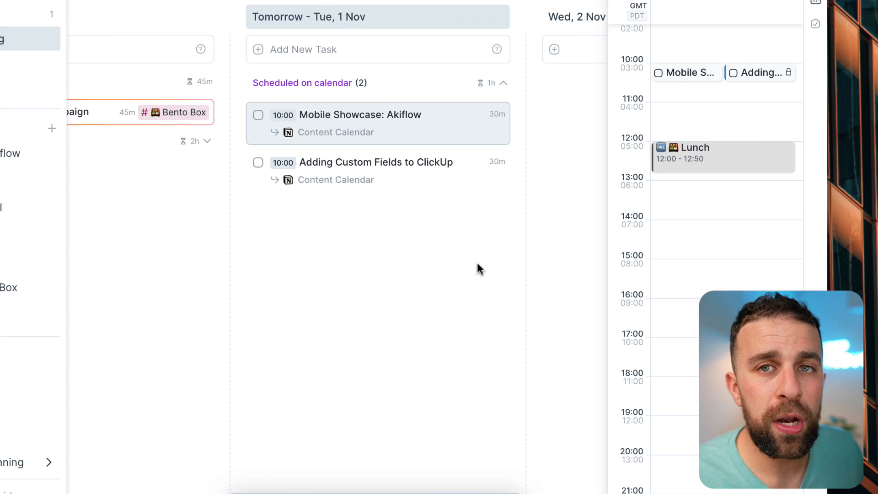
{"action": "scroll", "coordinate": [476, 261], "scroll_direction": "left", "scroll_amount": 3}
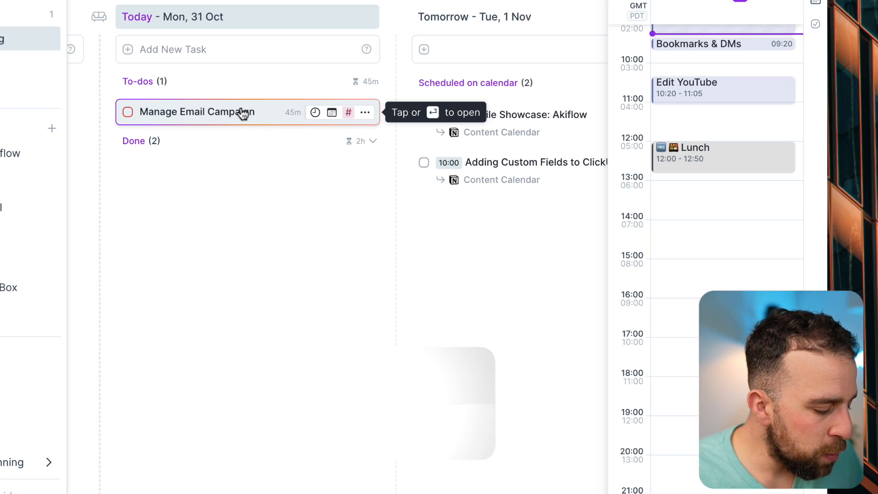
Step: Create a new task titled "Create Report" from the command bar
{"action": "key", "text": "h"}
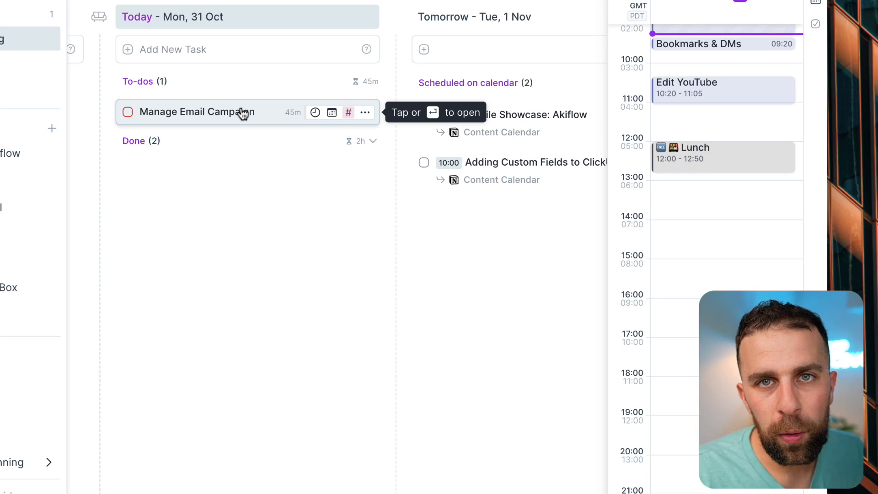
{"action": "scroll", "coordinate": [242, 113], "scroll_direction": "right", "scroll_amount": 2}
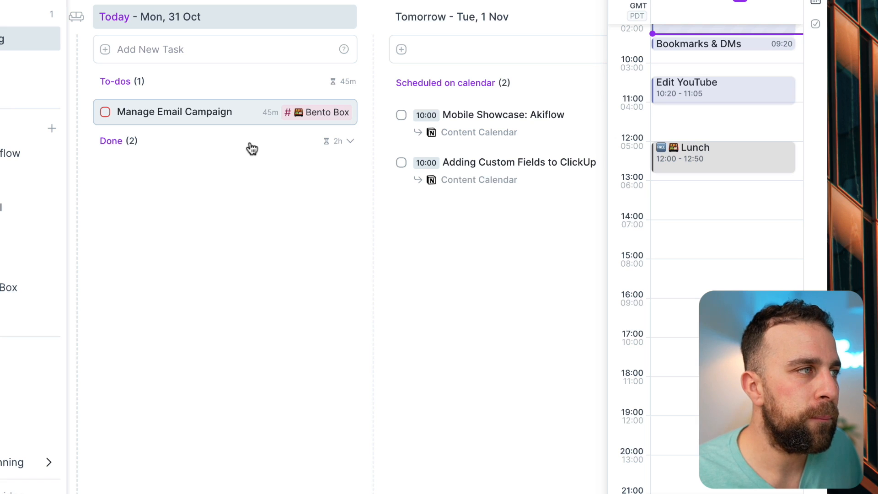
{"action": "key", "text": "super+k"}
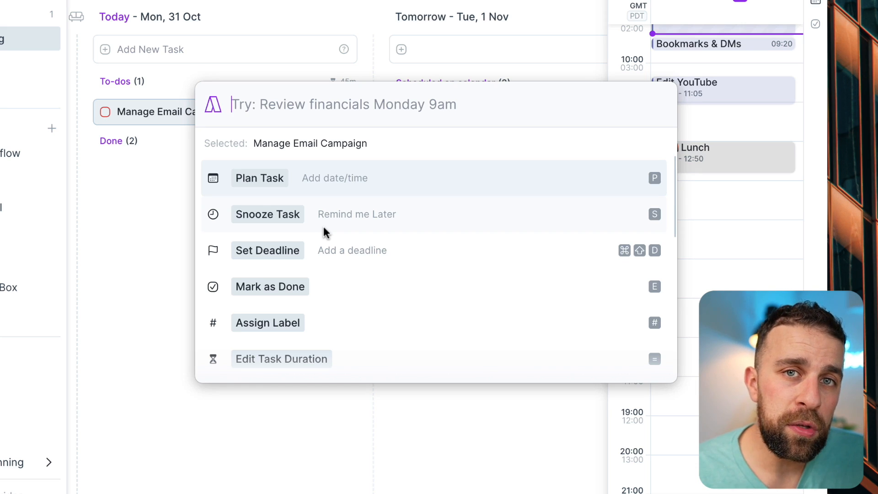
{"action": "type", "text": "Create Report"}
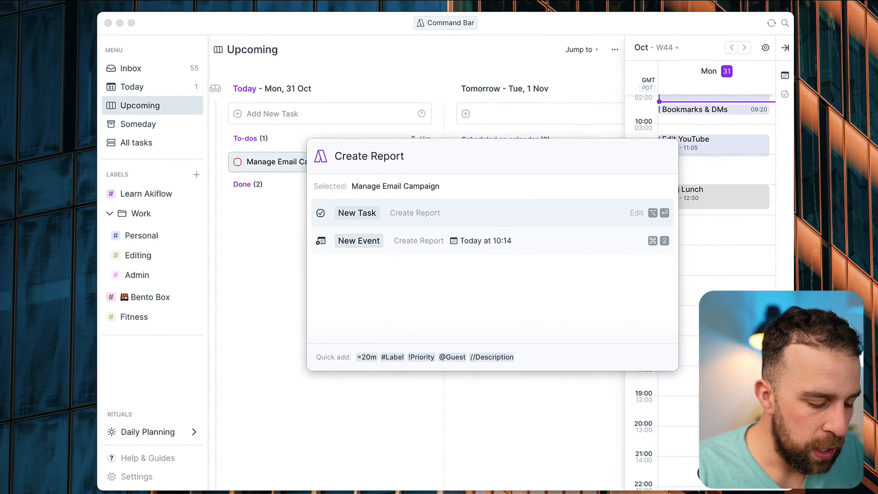
{"action": "key", "text": "Return"}
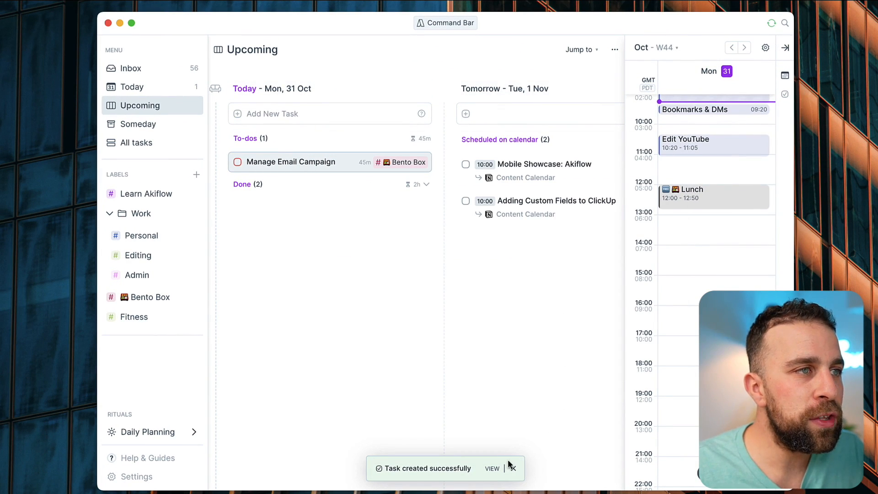
Step: View the newly created "Create Report" task in the Inbox and return to the Upcoming view
{"action": "left_click", "coordinate": [492, 468]}
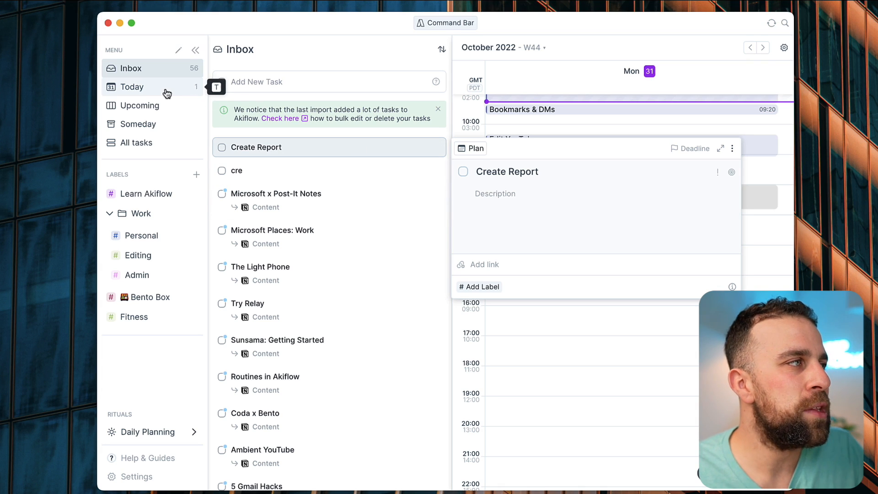
{"action": "left_click", "coordinate": [163, 109]}
{"action": "left_click", "coordinate": [162, 107]}
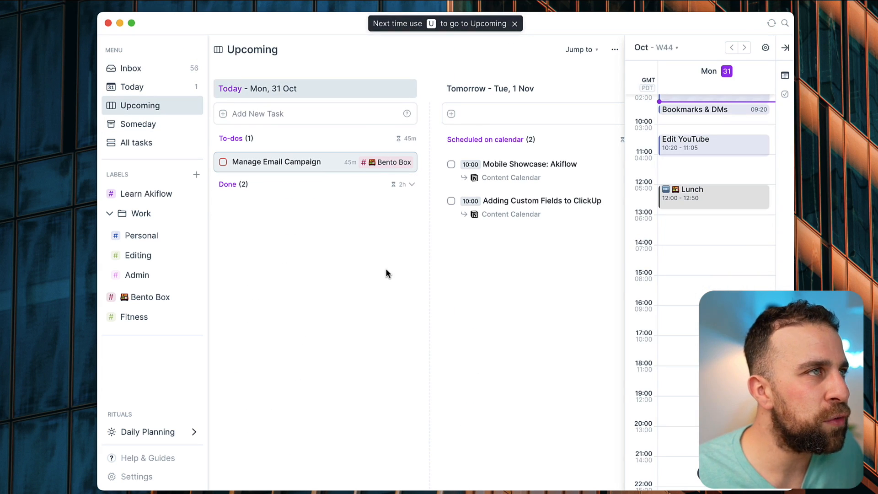
{"action": "key", "text": "super+k"}
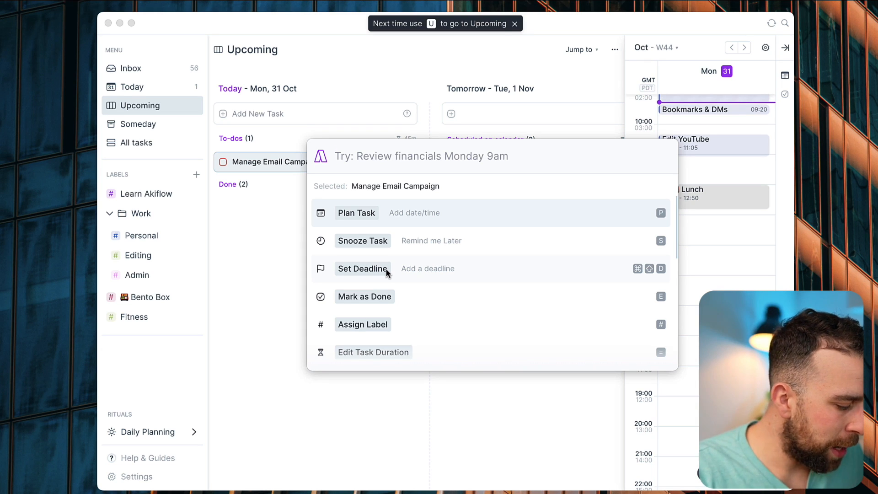
{"action": "type", "text": "Create Rep"}
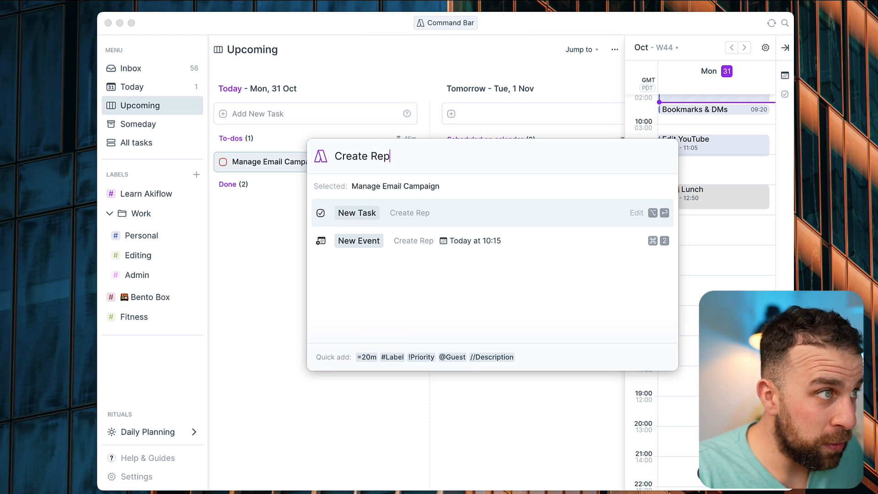
{"action": "type", "text": "ort 2"}
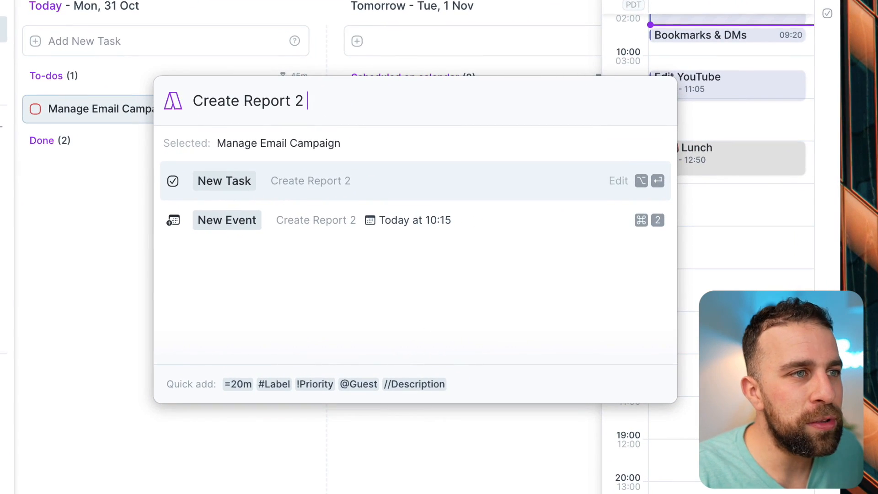
{"action": "key", "text": "alt+Return"}
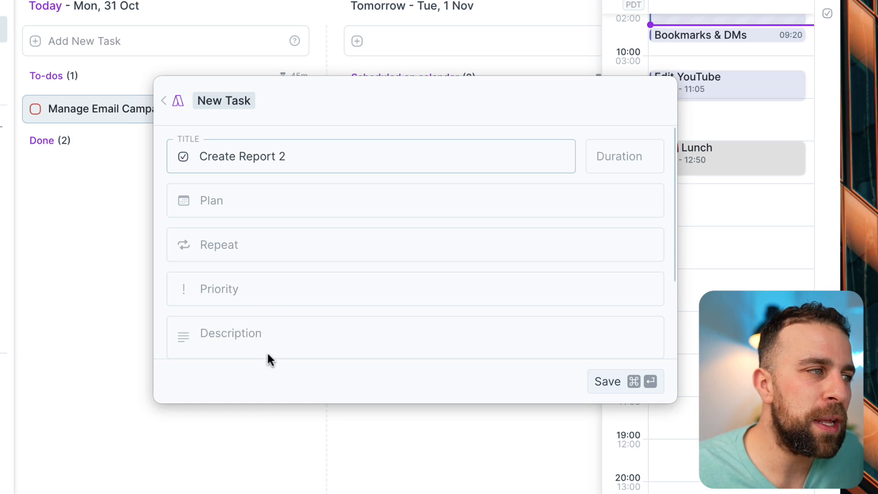
{"action": "scroll", "coordinate": [268, 359], "scroll_direction": "down", "scroll_amount": 3}
{"action": "scroll", "coordinate": [268, 329], "scroll_direction": "up", "scroll_amount": 3}
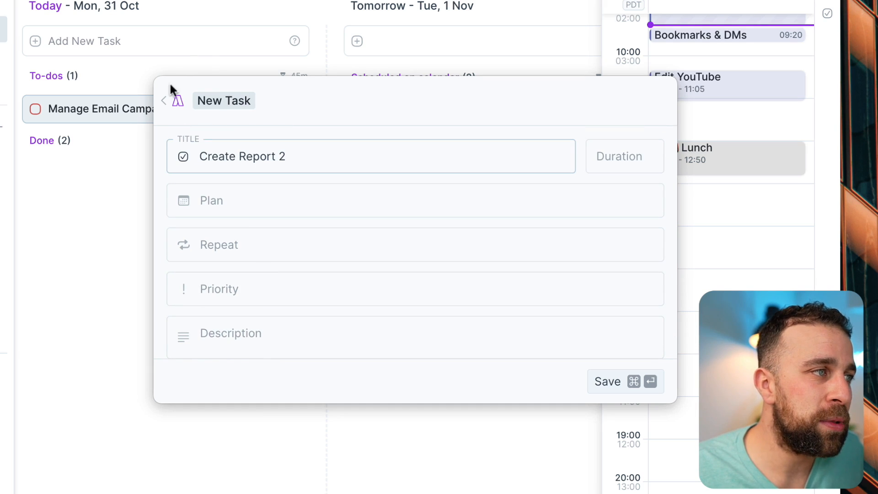
{"action": "left_click", "coordinate": [164, 102]}
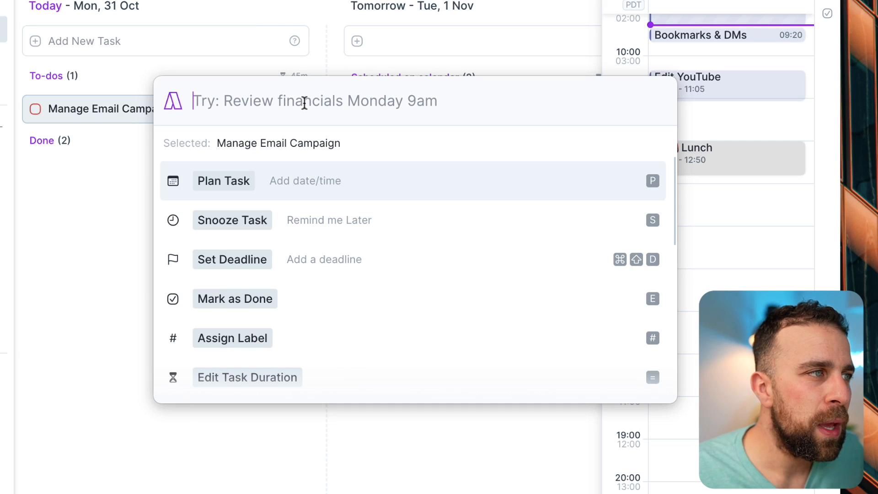
Step: Draft a new task "Create Report 2" in the command bar with a 45m duration and Medium priority
{"action": "type", "text": "Create Report 2 "}
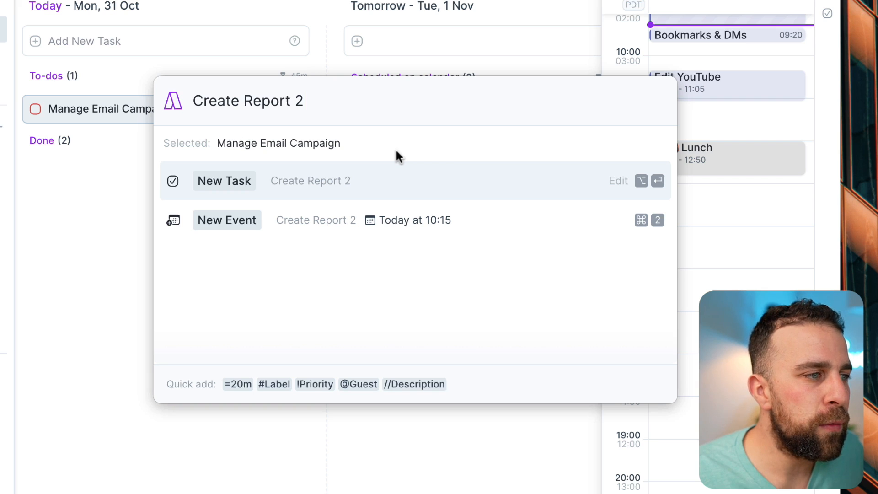
{"action": "type", "text": "="}
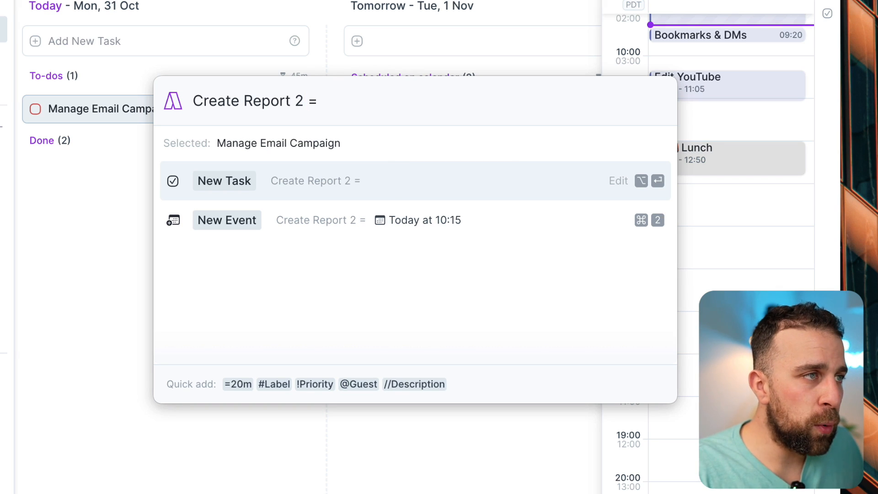
{"action": "type", "text": "45m"}
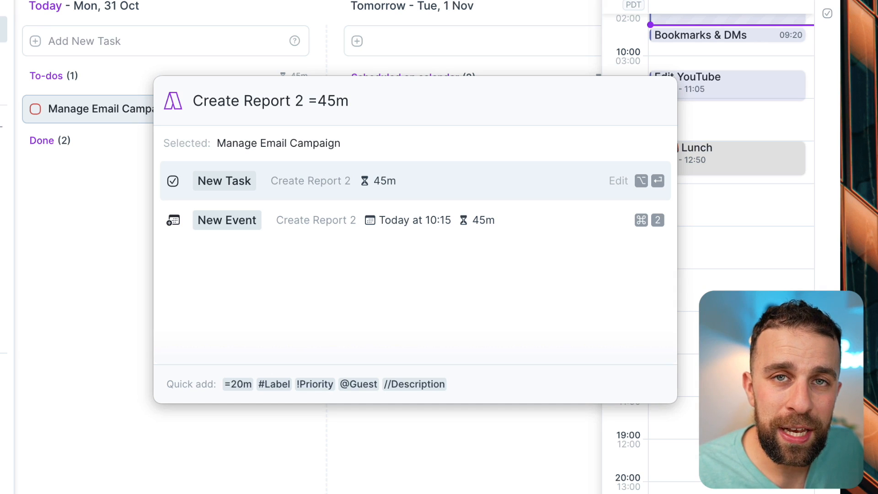
{"action": "type", "text": " !"}
{"action": "key", "text": "Down"}
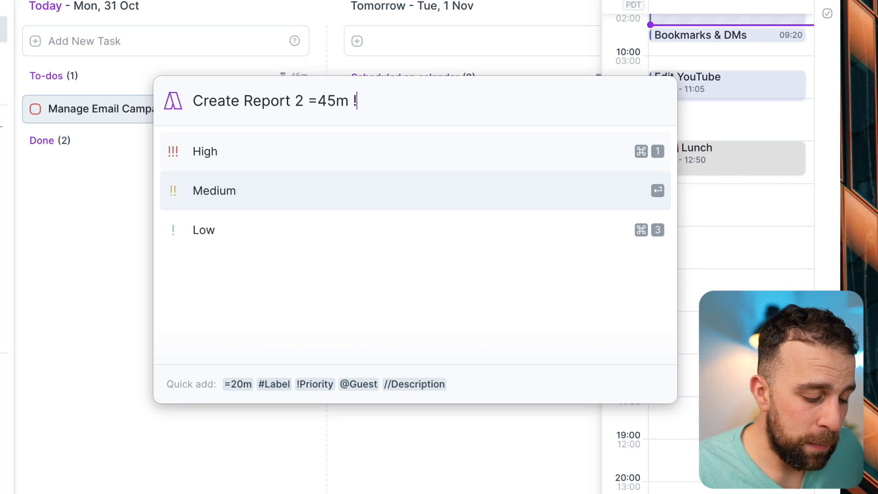
{"action": "key", "text": "Return"}
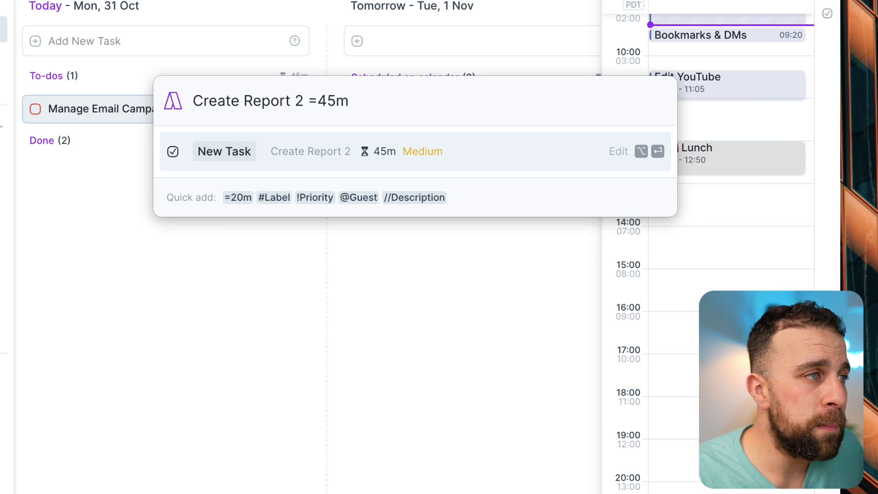
Step: Assign the Bento Box label to the "Create Report 2" task draft
{"action": "type", "text": "#"}
{"action": "key", "text": "Down"}
{"action": "key", "text": "Down"}
{"action": "key", "text": "Down"}
{"action": "key", "text": "Down"}
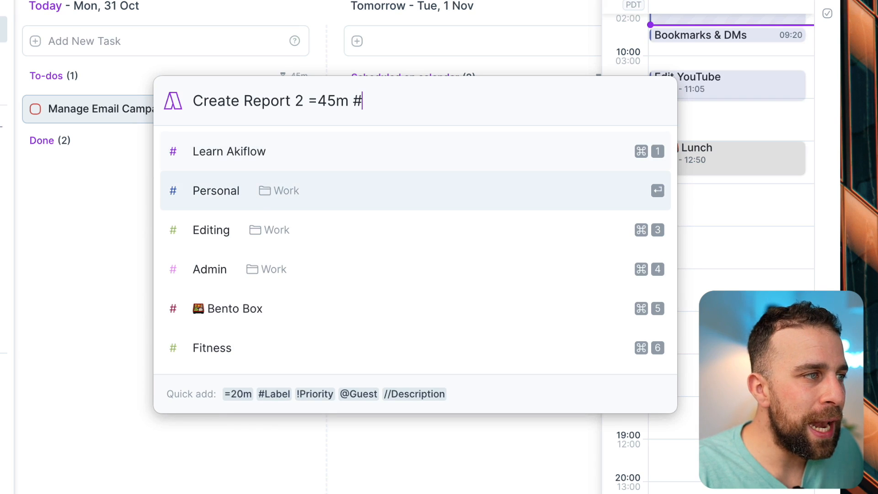
{"action": "key", "text": "Return"}
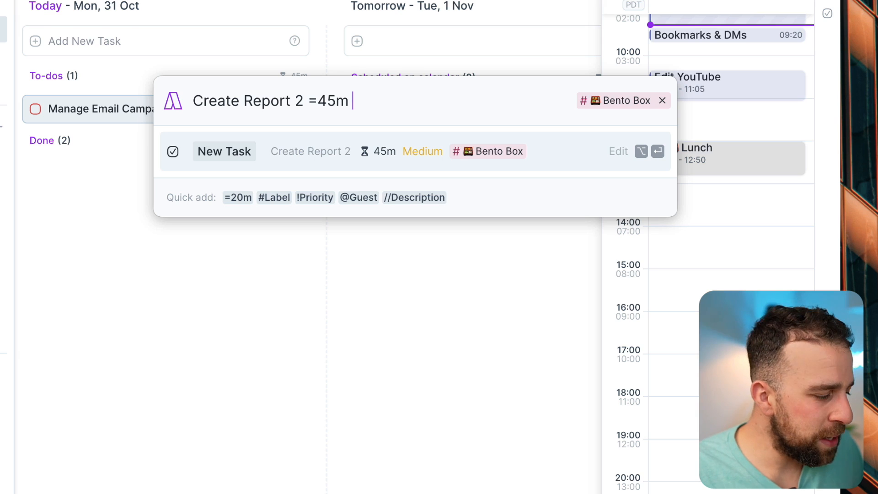
Step: Append "/Explain how the latest figures played against sales" to the "Create Report 2" draft and create the task
{"action": "type", "text": "/"}
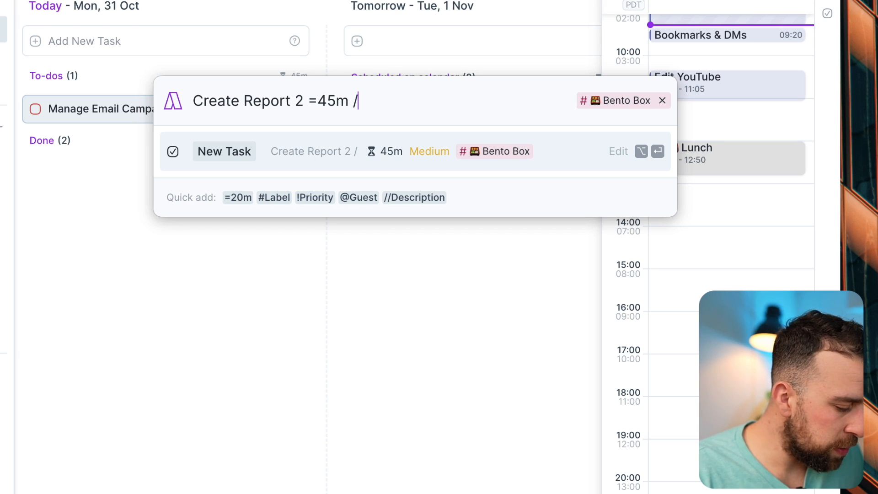
{"action": "type", "text": "W"}
{"action": "key", "text": "BackSpace"}
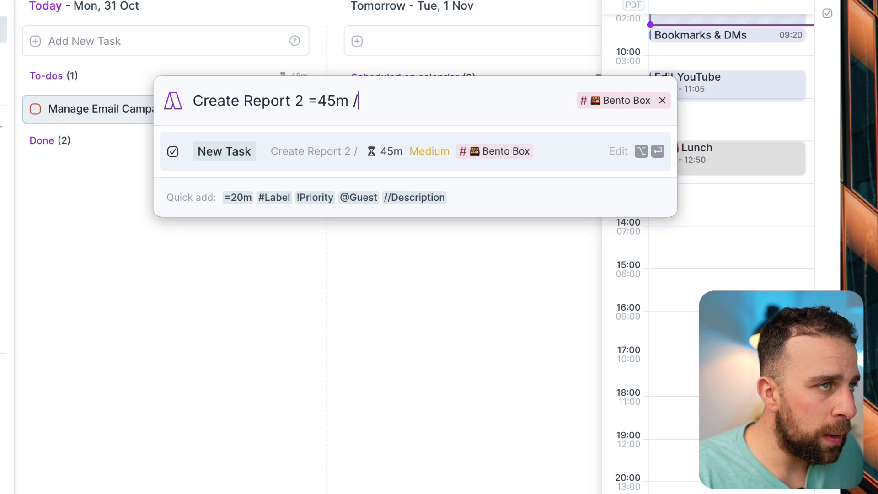
{"action": "type", "text": "Explain how the lat"}
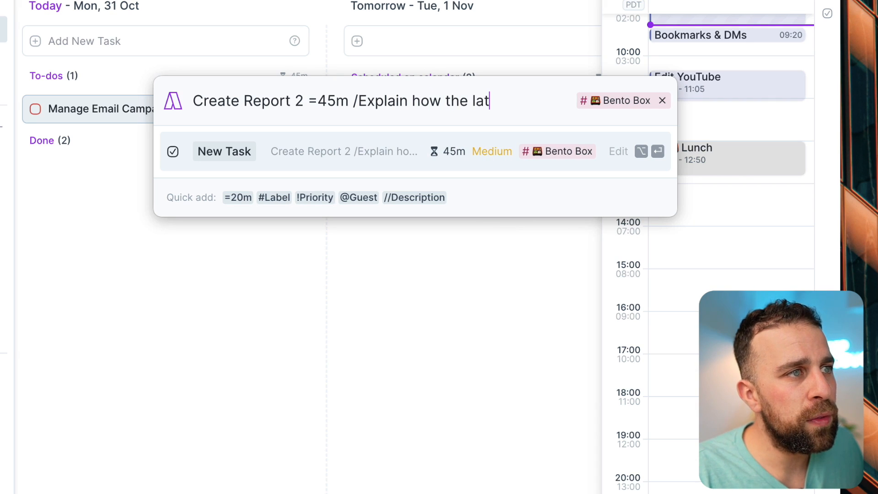
{"action": "type", "text": "est figures p"}
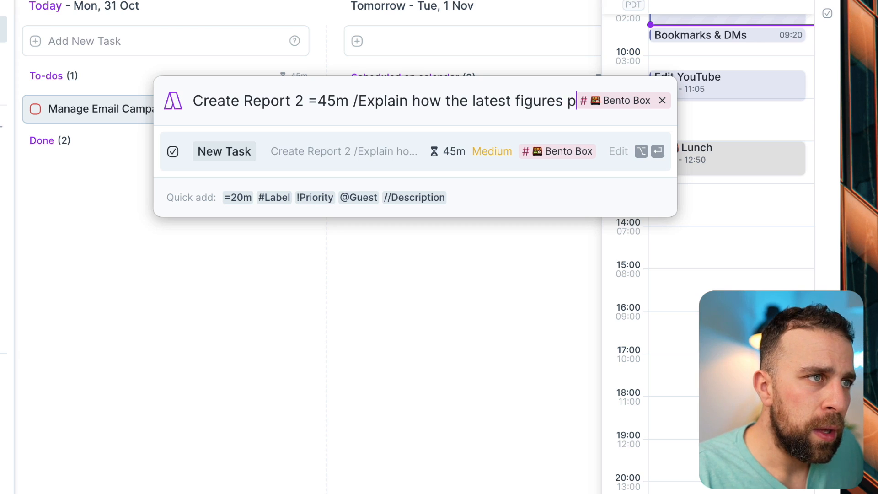
{"action": "type", "text": "layed against sales"}
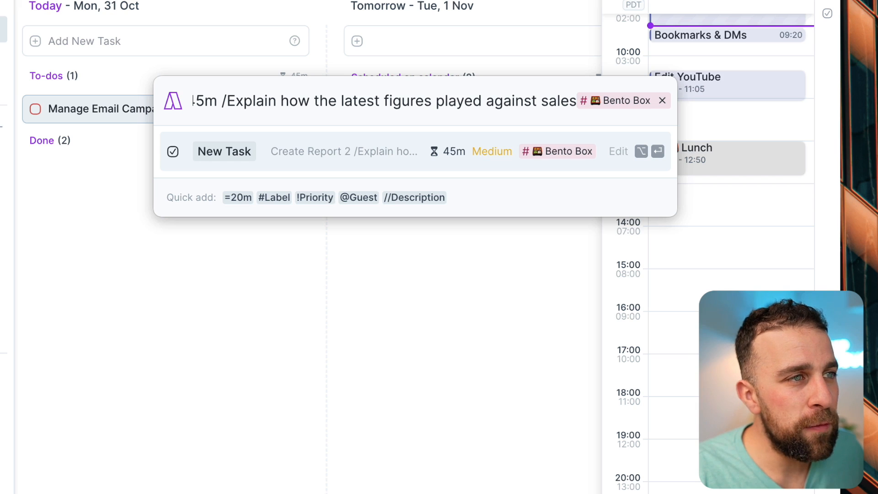
{"action": "key", "text": "Return"}
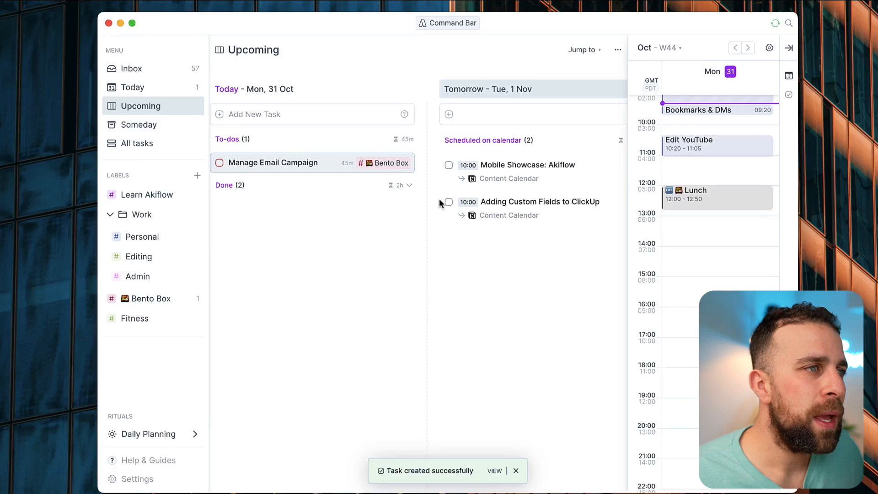
Step: Check the details of the new "Create Report 2" task in the Inbox and close them
{"action": "left_click", "coordinate": [176, 70]}
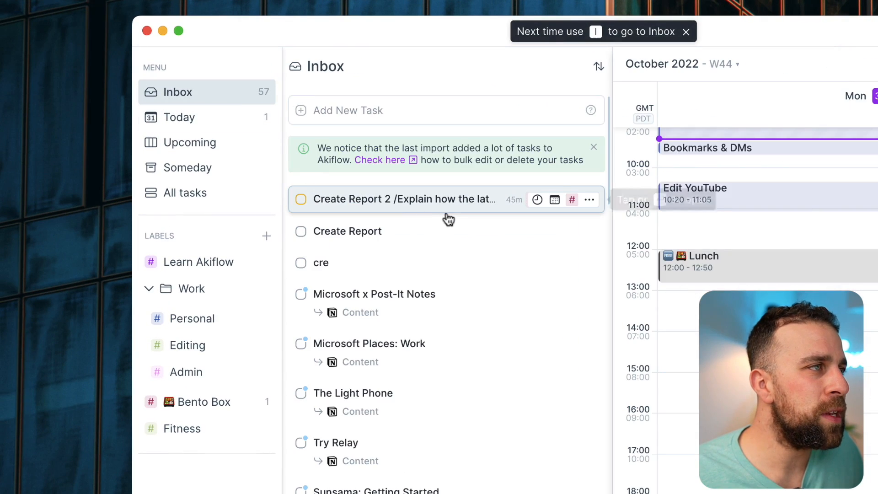
{"action": "left_click", "coordinate": [470, 210]}
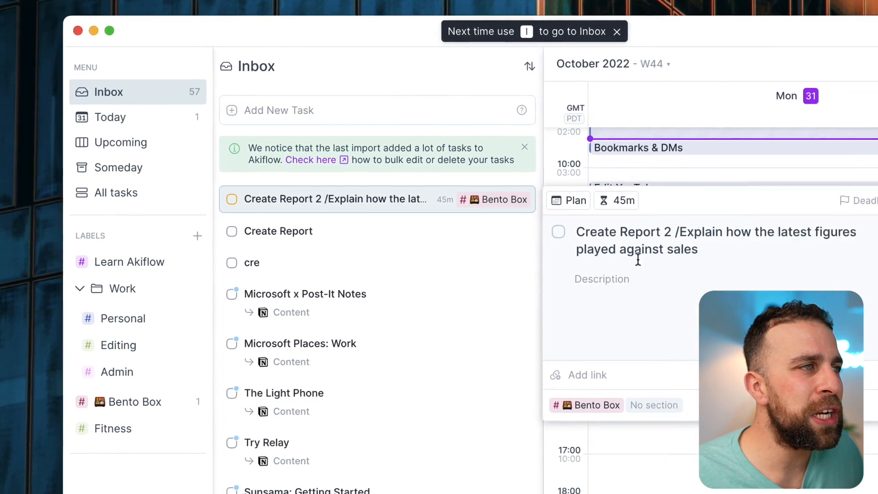
{"action": "key", "text": "Escape"}
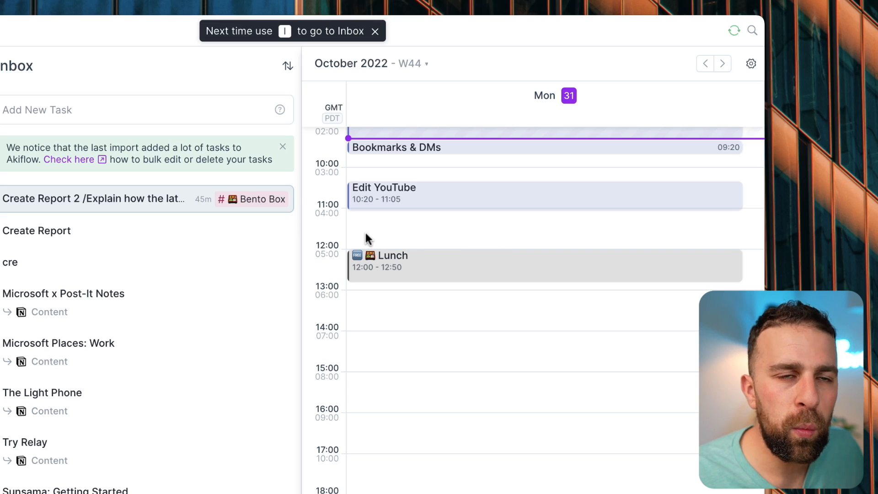
Step: Plan the "Create Report 2" task for next weekend using the command bar
{"action": "key", "text": "super+k"}
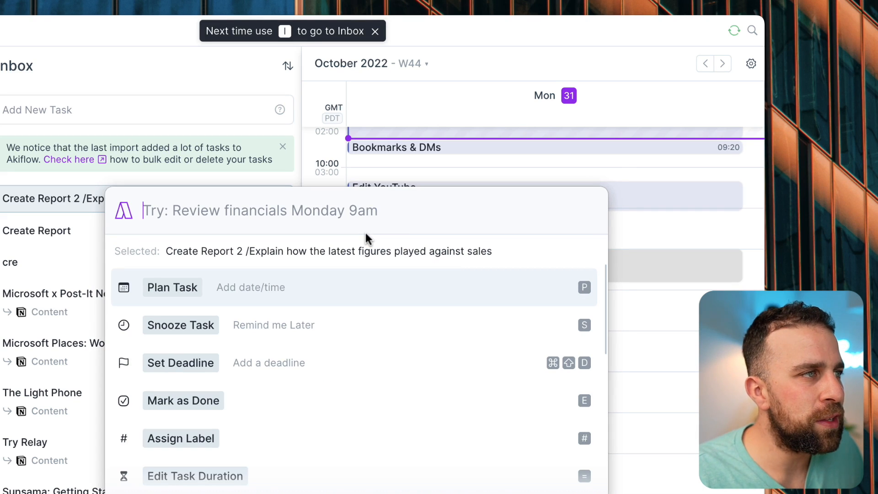
{"action": "left_click", "coordinate": [342, 289]}
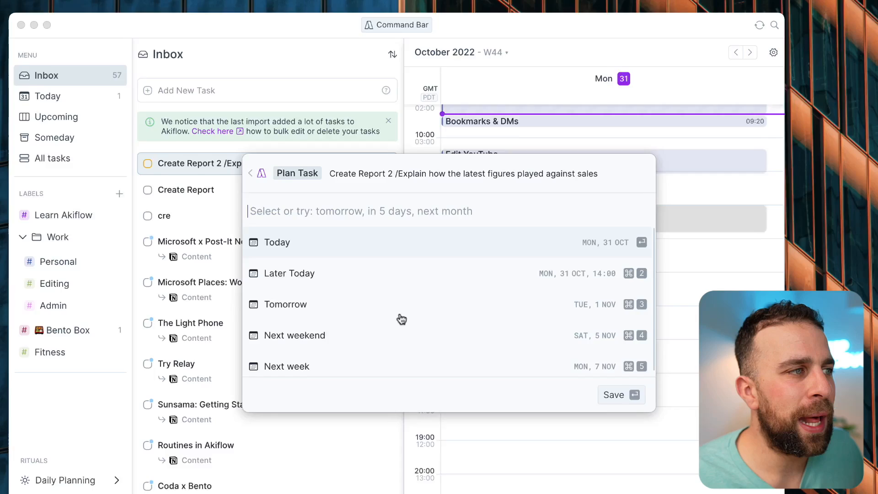
{"action": "key", "text": "super+4"}
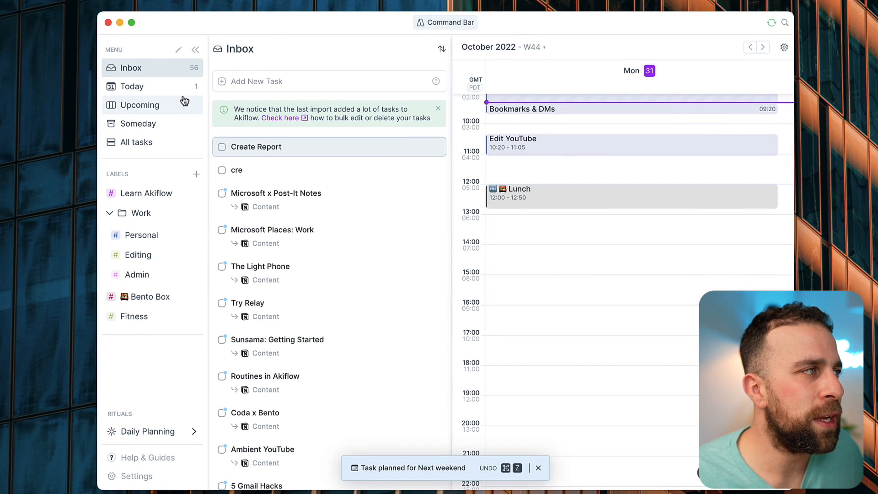
Step: Look through the coming days in the Upcoming view for the newly planned task
{"action": "left_click", "coordinate": [182, 104]}
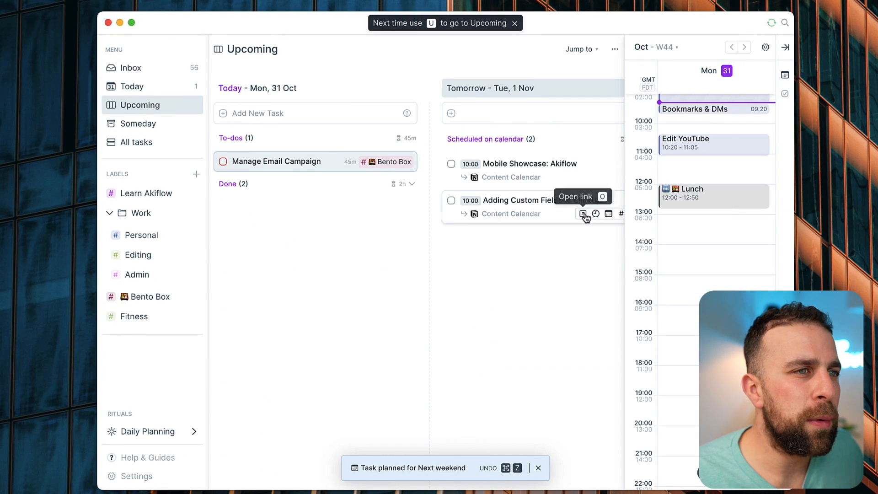
{"action": "scroll", "coordinate": [585, 217], "scroll_direction": "right", "scroll_amount": 10}
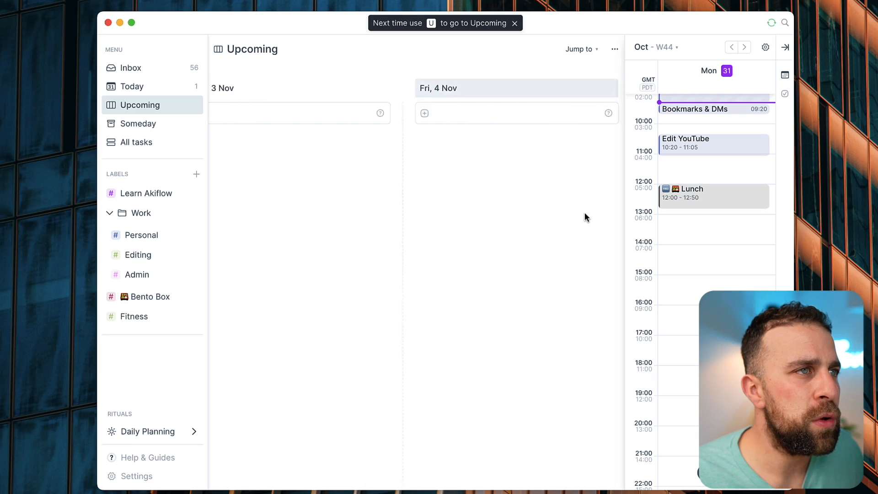
{"action": "scroll", "coordinate": [585, 212], "scroll_direction": "right", "scroll_amount": 10}
{"action": "scroll", "coordinate": [461, 110], "scroll_direction": "left", "scroll_amount": 5}
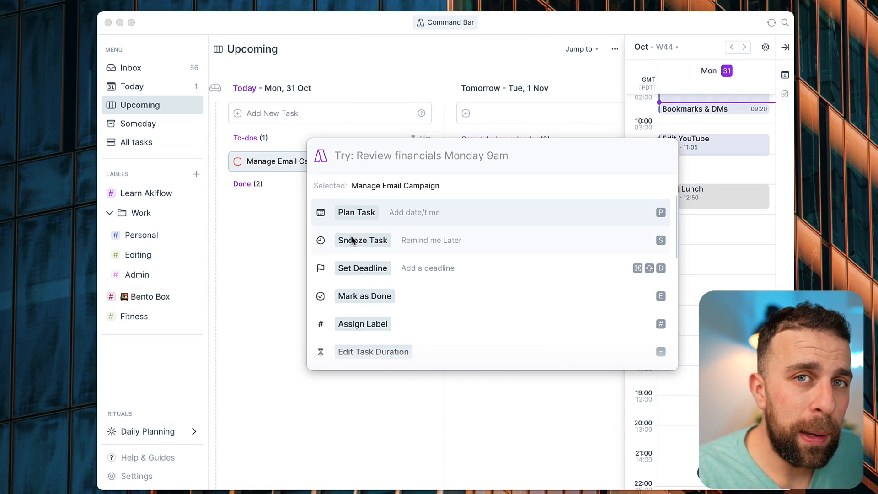
Step: Create the task "Create Report 3 /Sales report" for tomorrow at 2pm with a 45m duration and Medium priority
{"action": "type", "text": "Create Report 3 "}
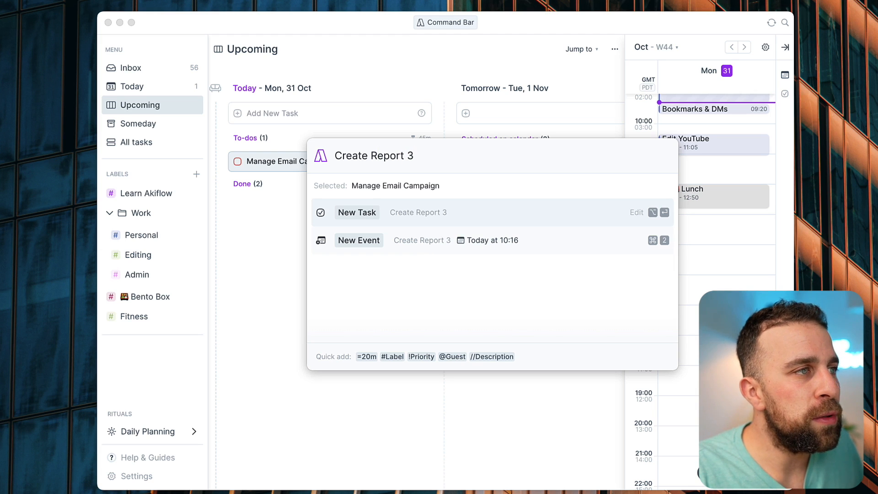
{"action": "type", "text": "tom"}
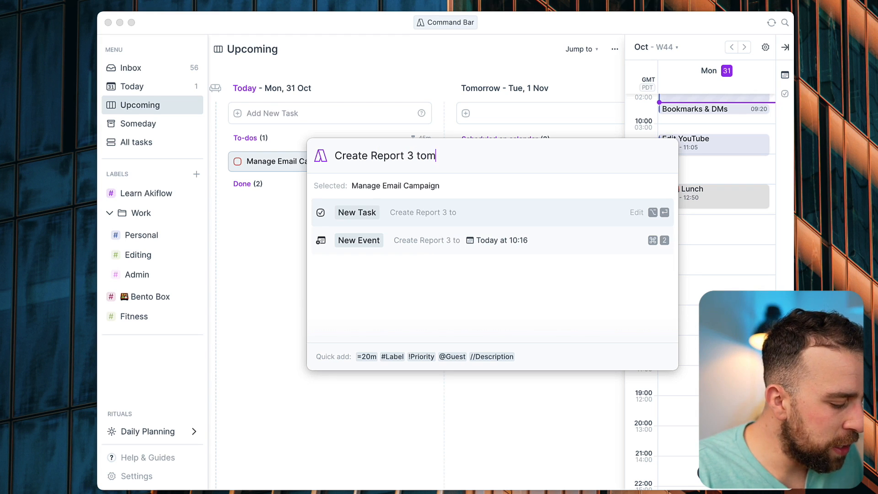
{"action": "type", "text": "orrow at 2pm "}
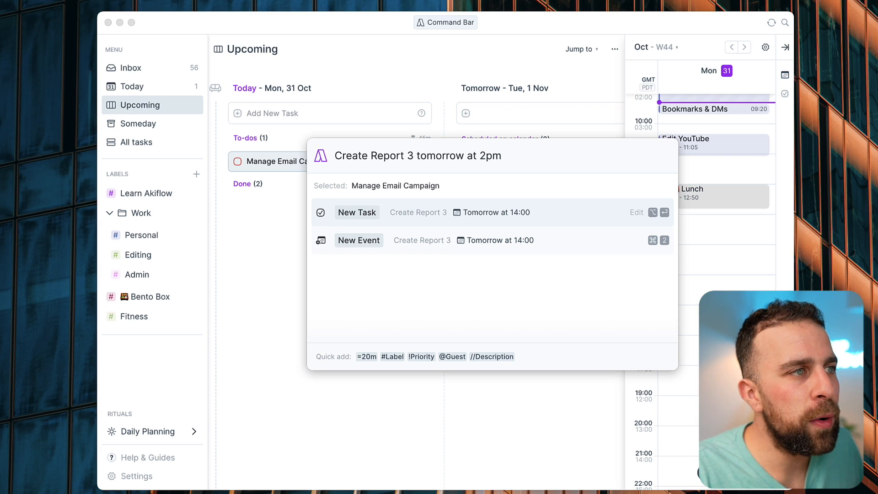
{"action": "type", "text": "=45m /"}
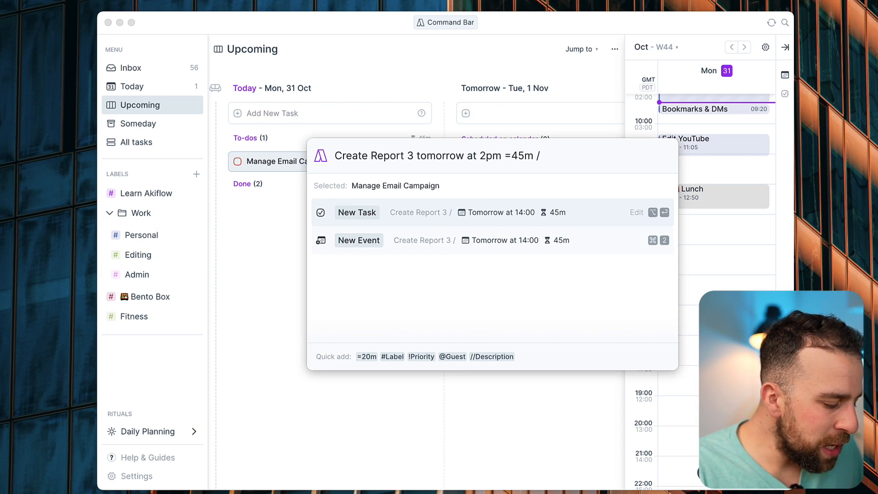
{"action": "type", "text": "Sales report"}
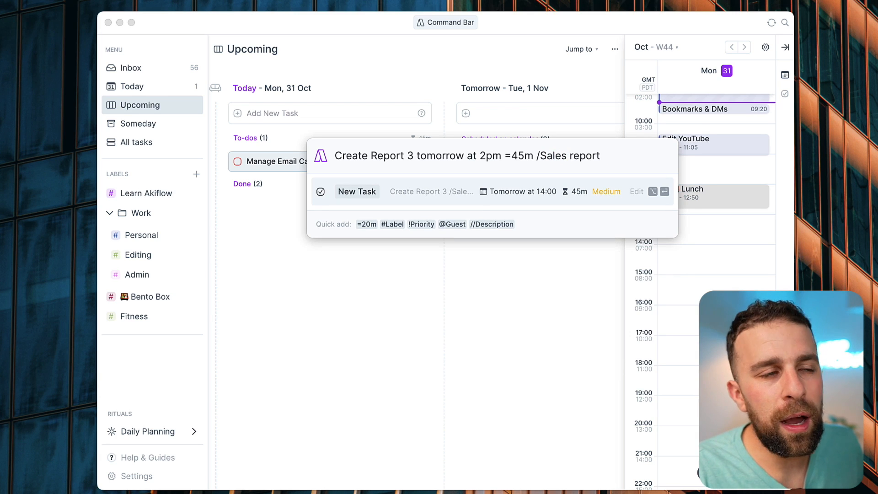
{"action": "key", "text": "Return"}
Step: Check the new "Create Report 3" task in tomorrow's column and on tomorrow's calendar
{"action": "scroll", "coordinate": [357, 272], "scroll_direction": "left", "scroll_amount": 5}
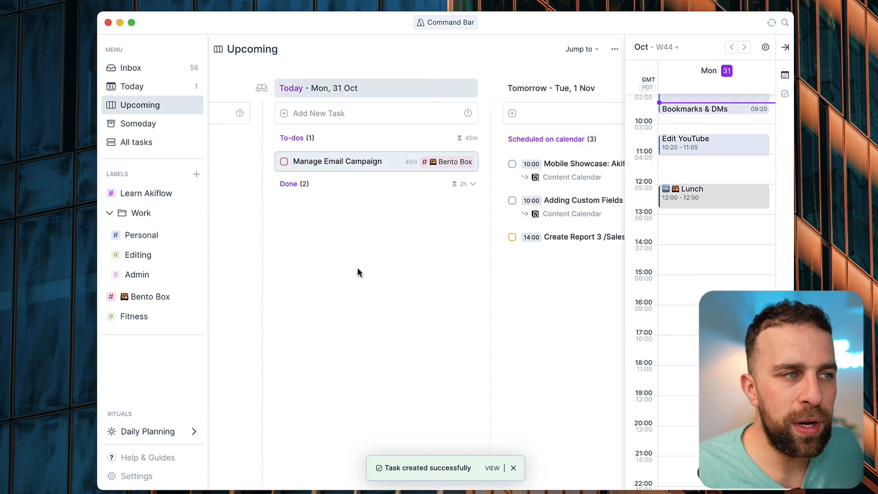
{"action": "scroll", "coordinate": [390, 269], "scroll_direction": "right", "scroll_amount": 6}
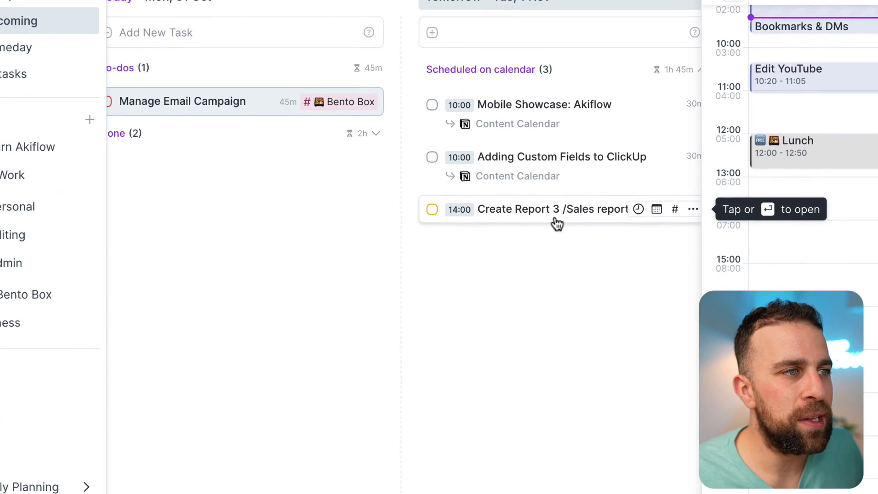
{"action": "scroll", "coordinate": [541, 233], "scroll_direction": "right", "scroll_amount": 5}
{"action": "key", "text": "Right"}
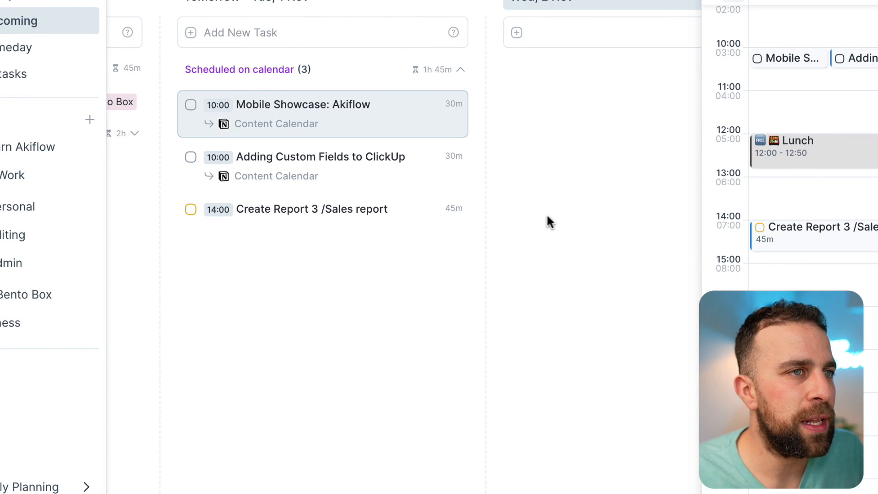
{"action": "scroll", "coordinate": [526, 214], "scroll_direction": "right", "scroll_amount": 1}
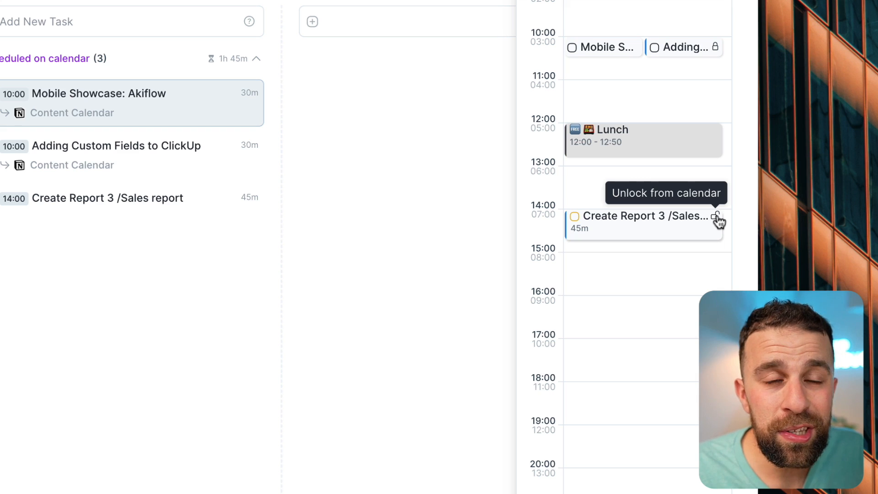
{"action": "scroll", "coordinate": [160, 240], "scroll_direction": "left", "scroll_amount": 4}
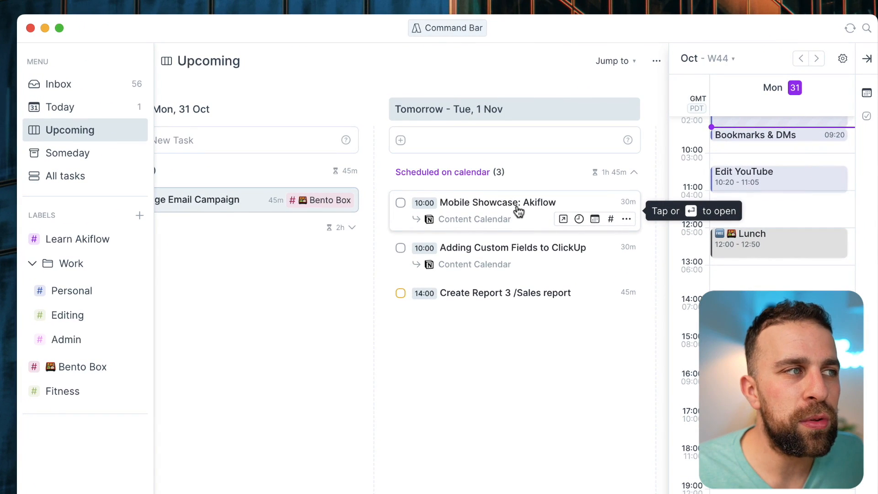
Step: Make tomorrow's "Mobile Showcase: Akiflow" task a goal for the day and mark it as done, doing nothing in Notion
{"action": "left_click", "coordinate": [506, 181]}
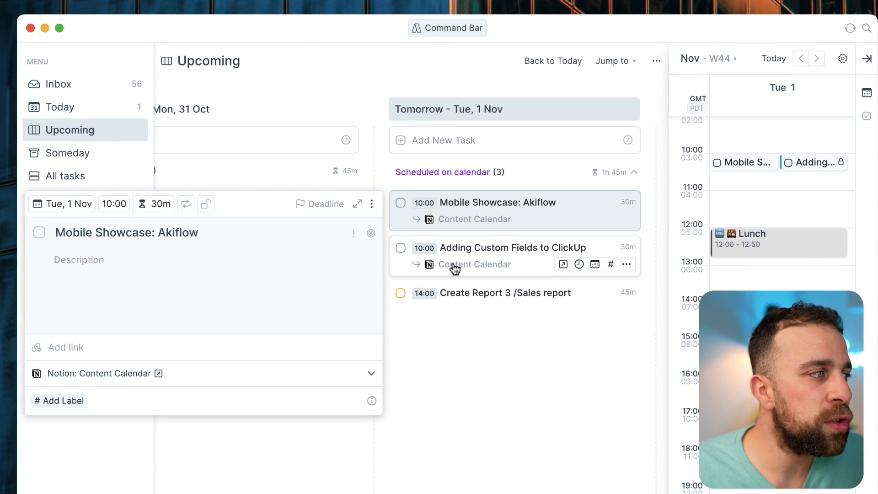
{"action": "key", "text": "super+k"}
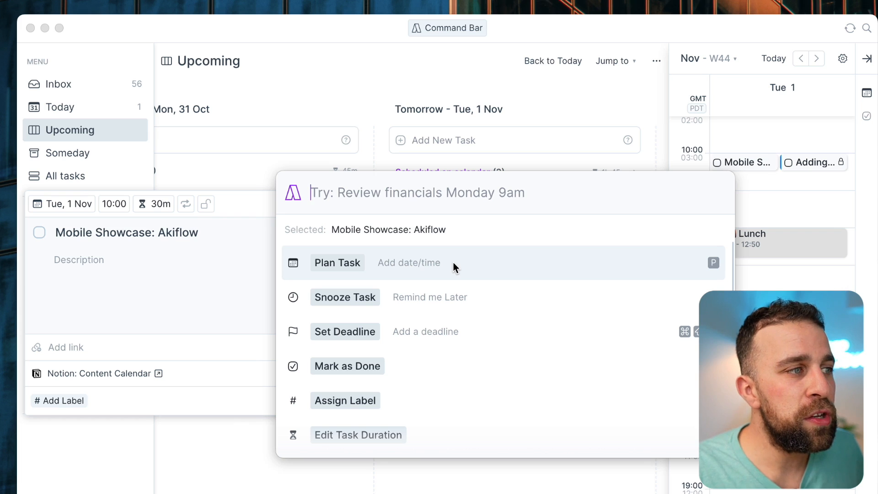
{"action": "key", "text": "Escape"}
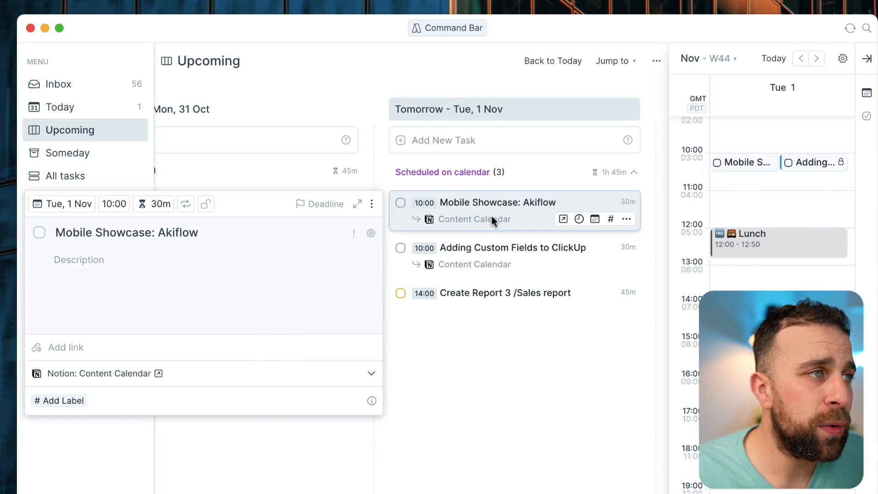
{"action": "key", "text": "Escape"}
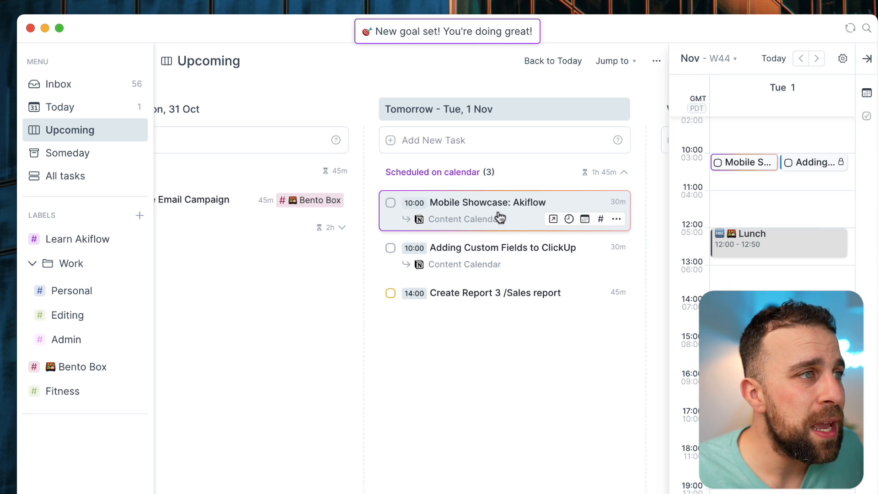
{"action": "key", "text": "e"}
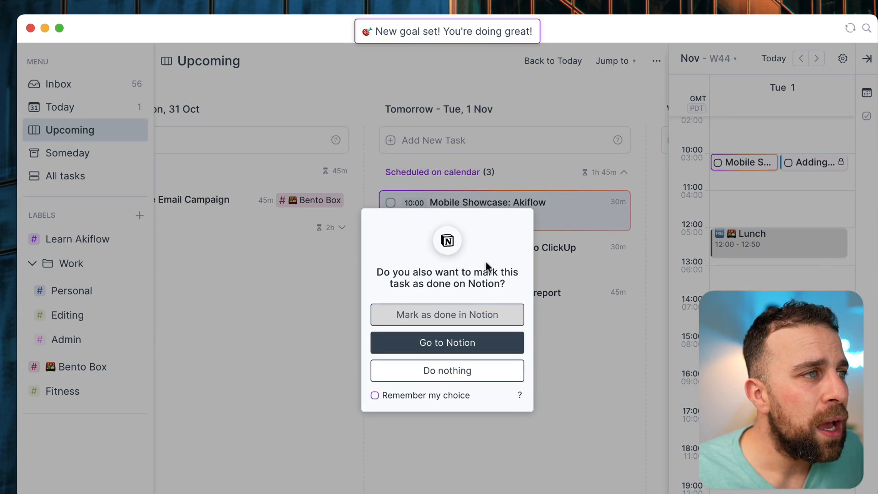
{"action": "left_click", "coordinate": [457, 368]}
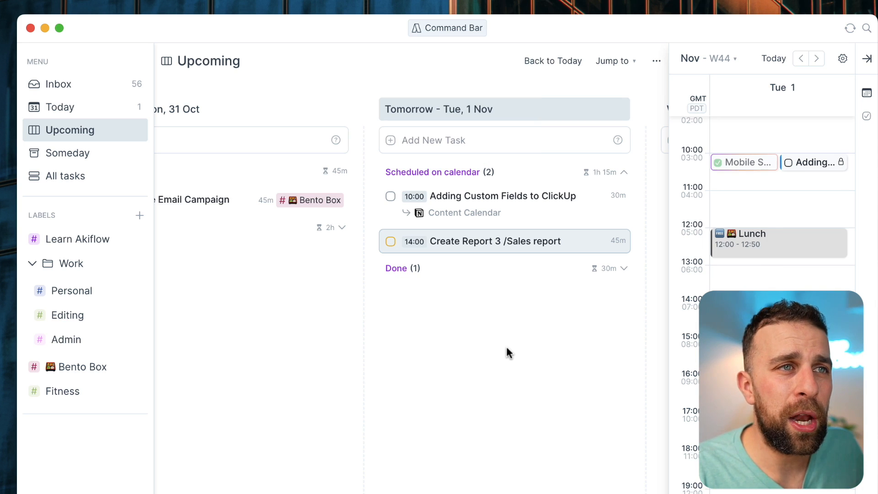
Step: Go to the Today view and create a new event "Create Report 4" for today at 10:18 with the command bar
{"action": "left_click", "coordinate": [117, 112]}
{"action": "scroll", "coordinate": [597, 205], "scroll_direction": "up", "scroll_amount": 5}
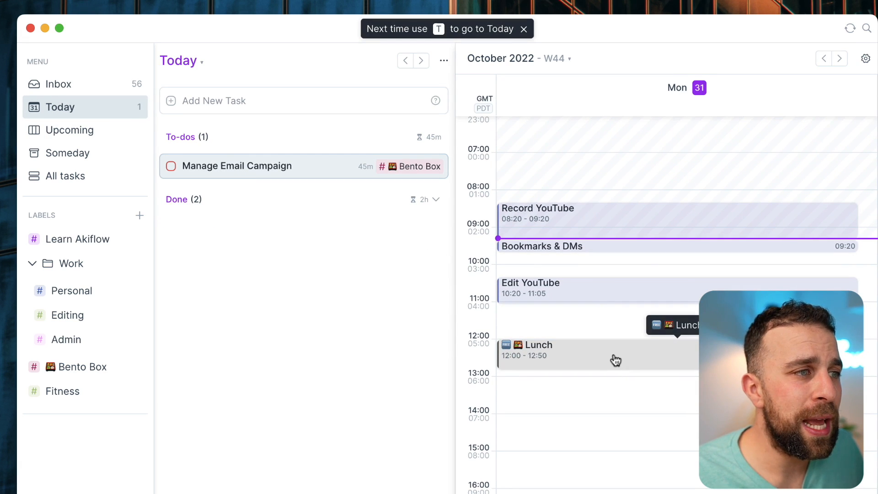
{"action": "key", "text": "super+k"}
{"action": "type", "text": "C"}
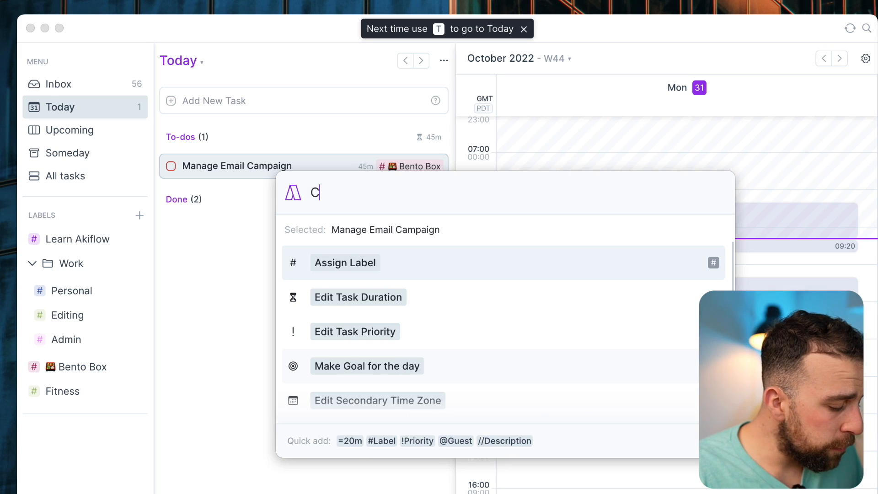
{"action": "type", "text": "reate Report 4"}
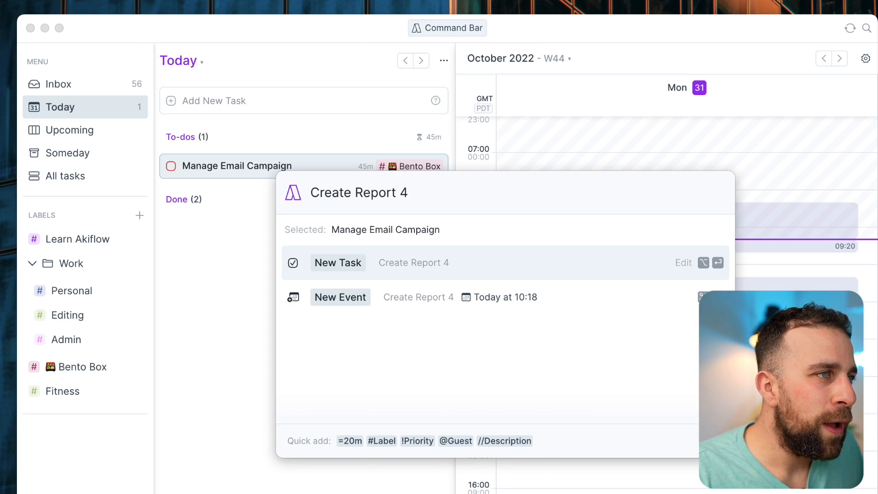
{"action": "key", "text": "Down"}
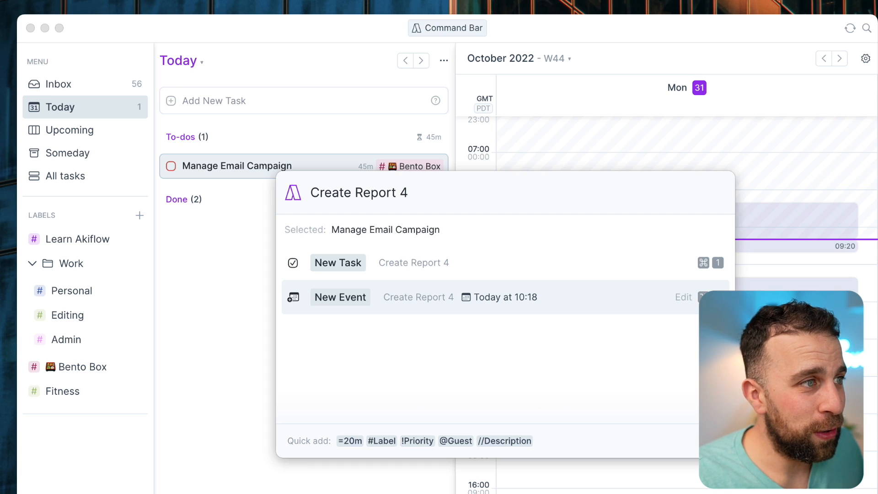
{"action": "key", "text": "Return"}
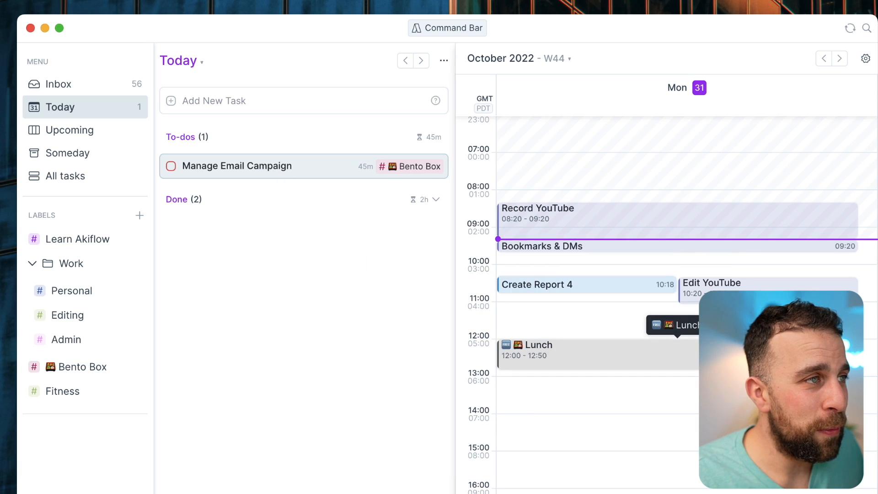
Step: Reschedule the "Create Report 4" event to 13:30 - 14:30 today and open its details
{"action": "left_click", "coordinate": [592, 289]}
{"action": "left_click_drag", "start_coordinate": [592, 289], "coordinate": [682, 430]}
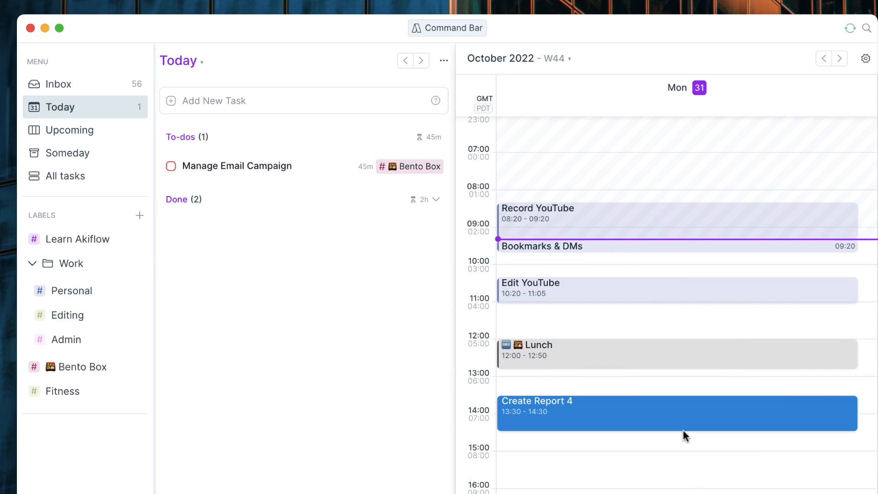
{"action": "left_click", "coordinate": [668, 414]}
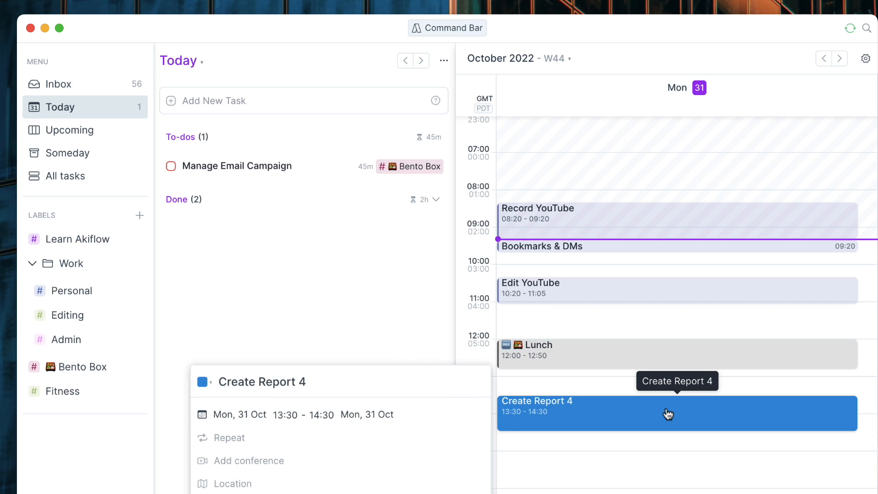
Step: Delete the "Create Report 4" event from today's calendar
{"action": "right_click", "coordinate": [665, 413]}
{"action": "left_click", "coordinate": [686, 483]}
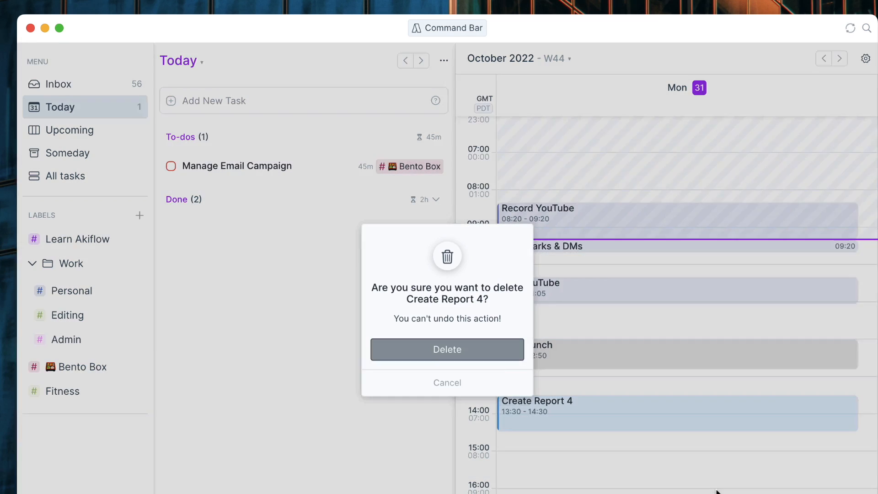
{"action": "left_click", "coordinate": [507, 355]}
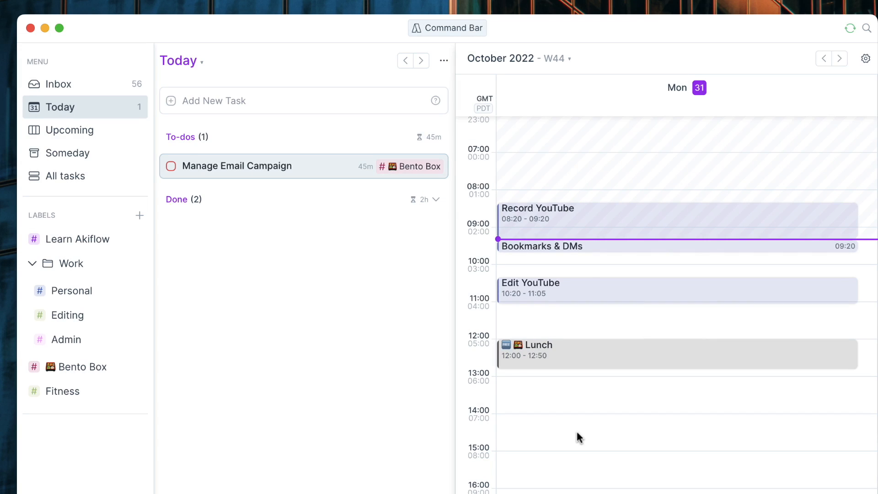